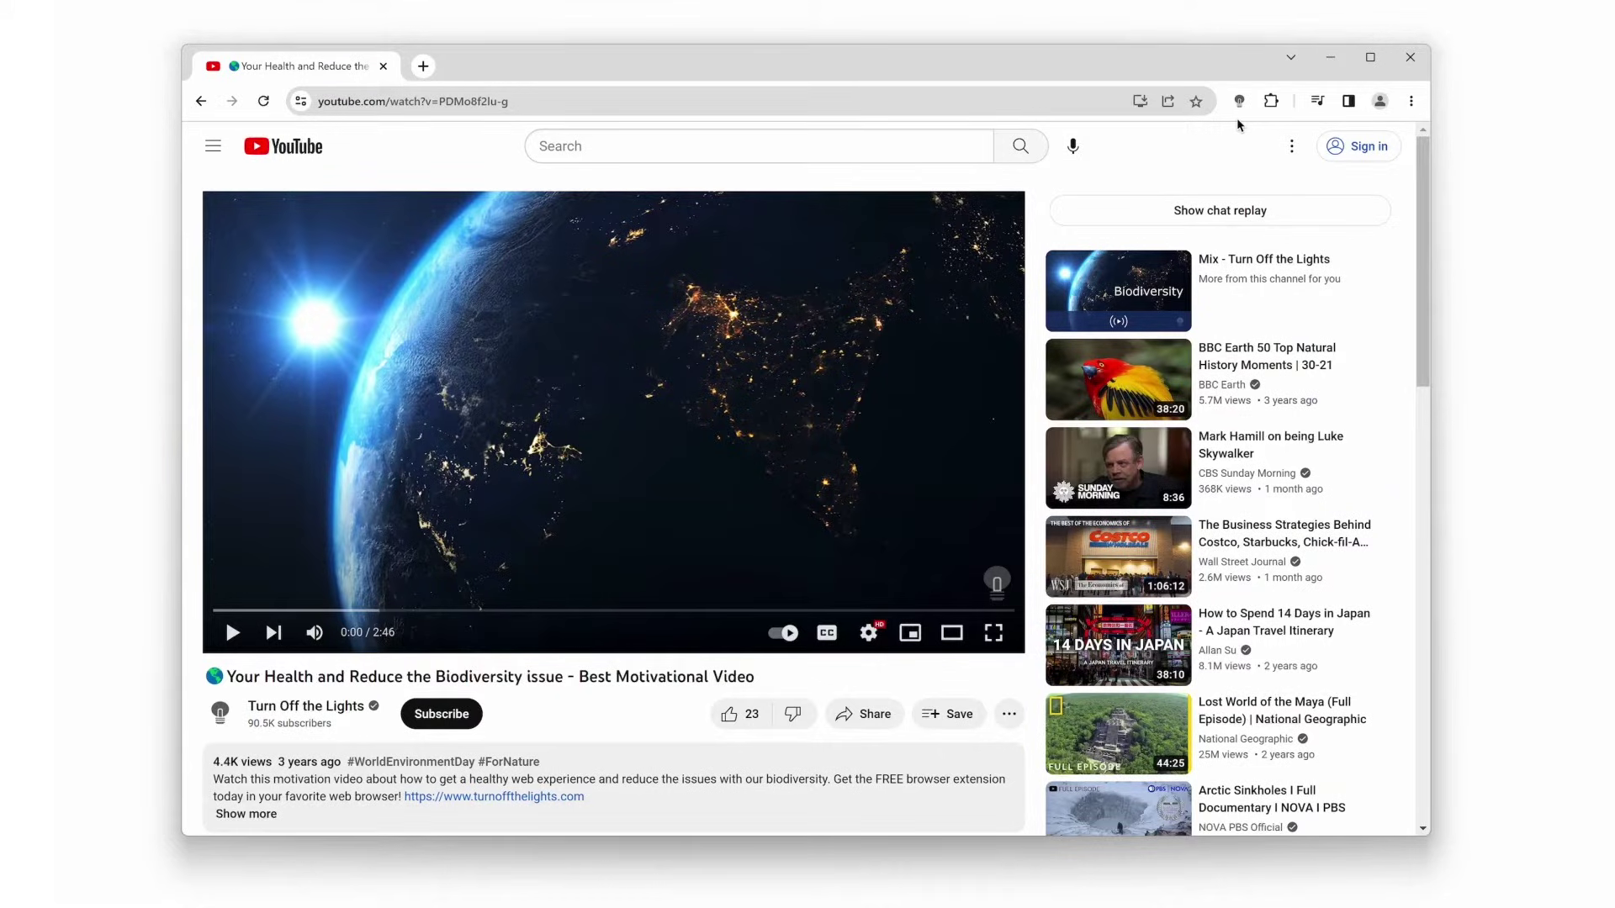
- Open the Turn Off the Lights context menu from its Chrome toolbar icon
right_click(1238, 110)
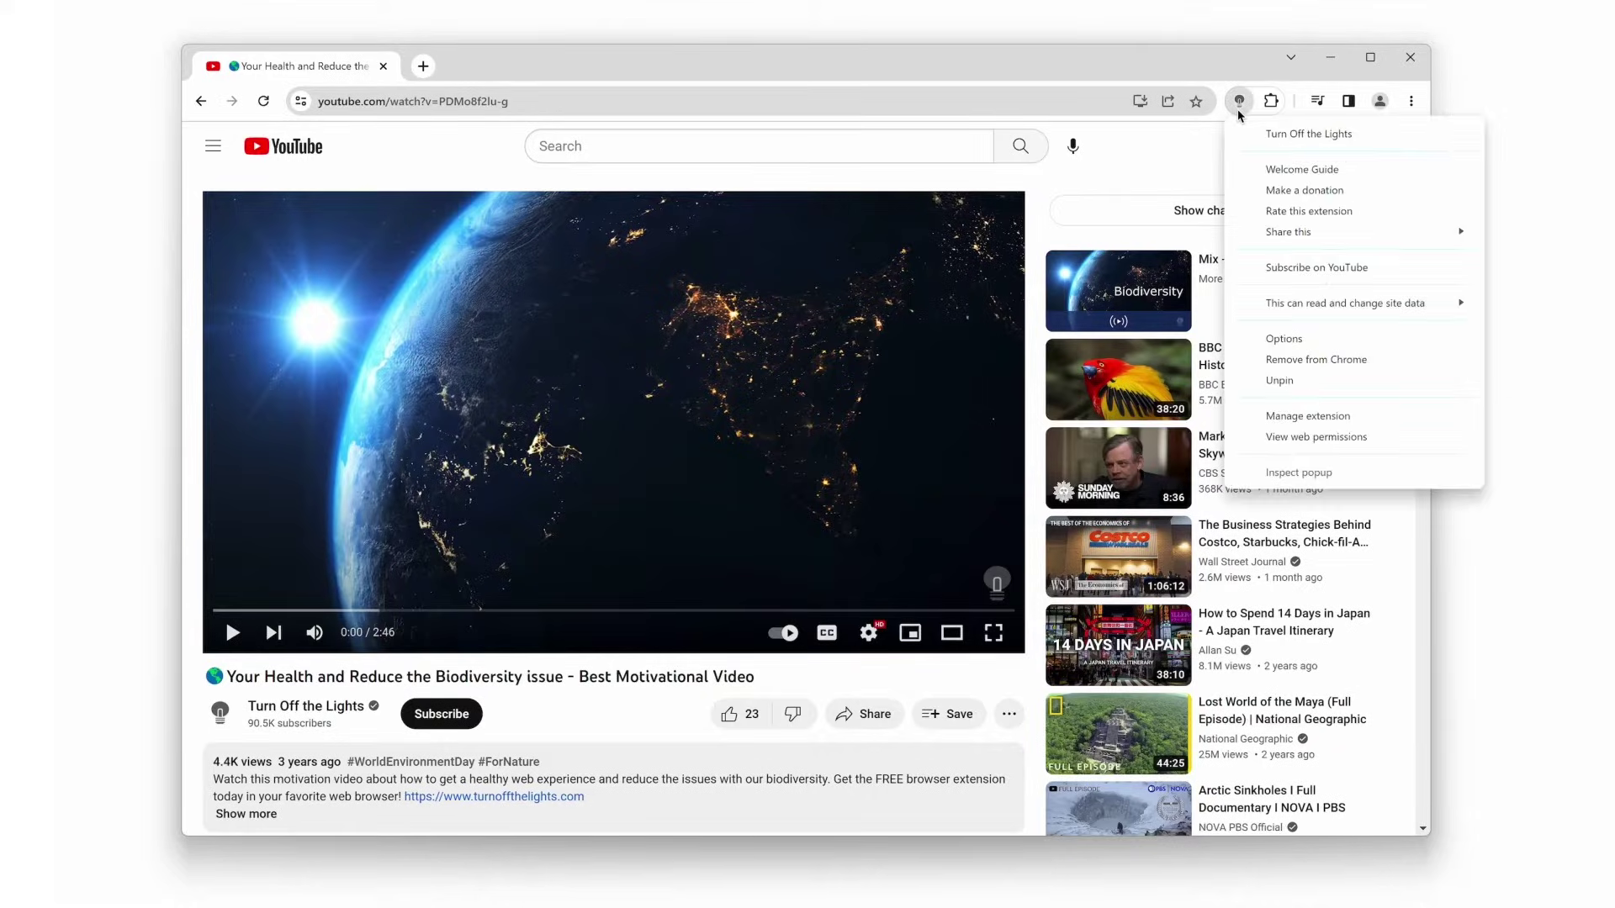
- Open the Turn Off the Lights options page and show its Advanced Options section
left_click(1240, 338)
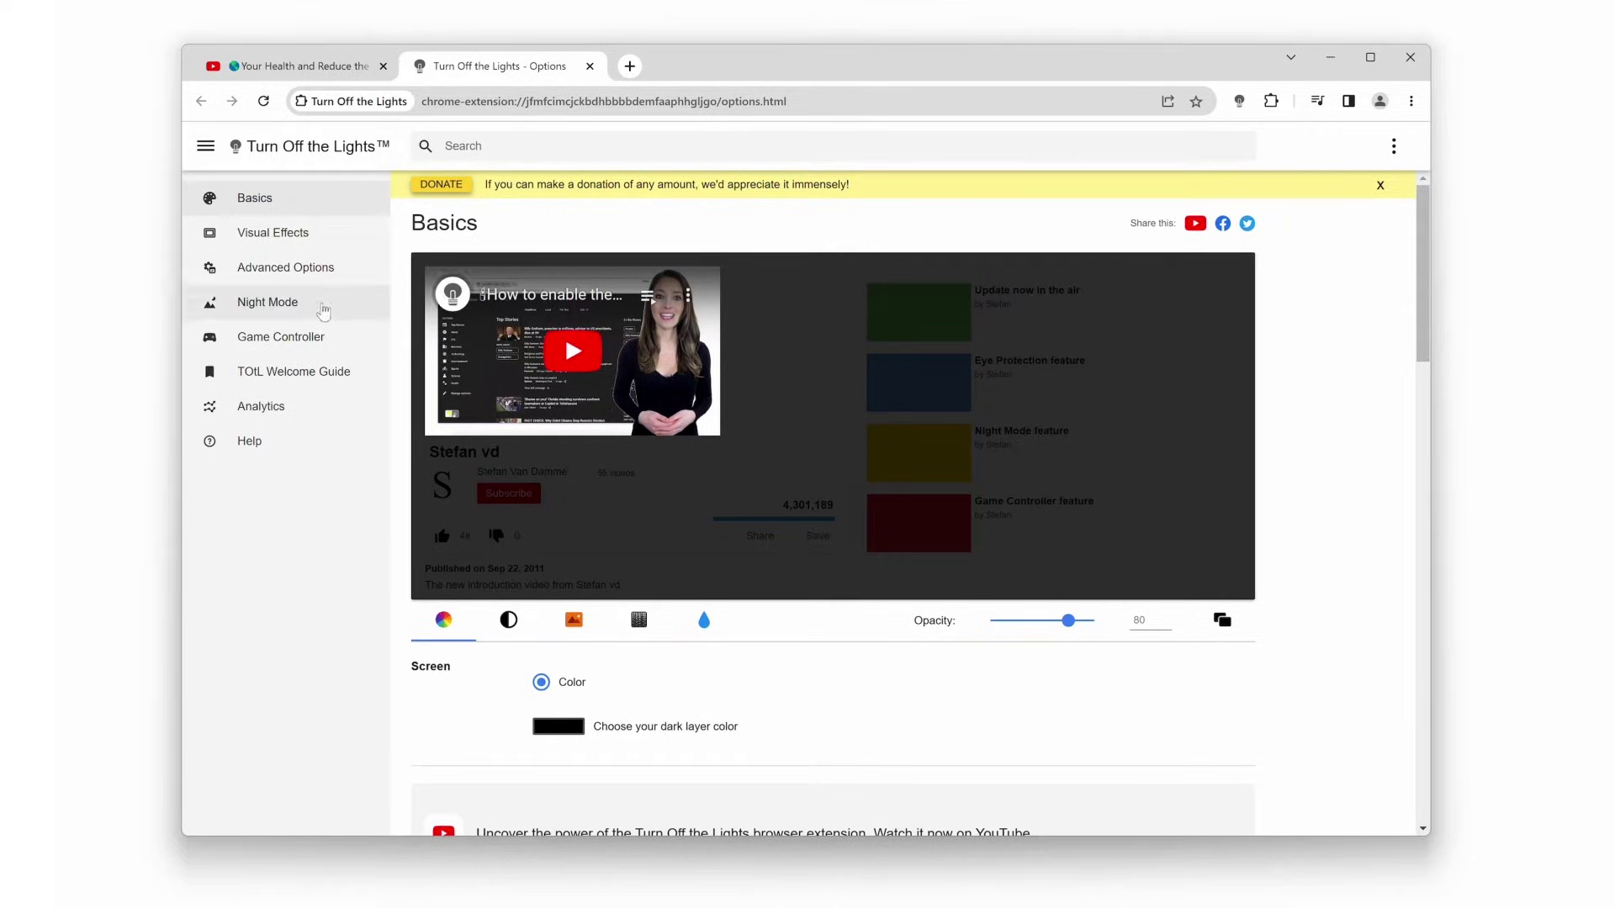
left_click(305, 281)
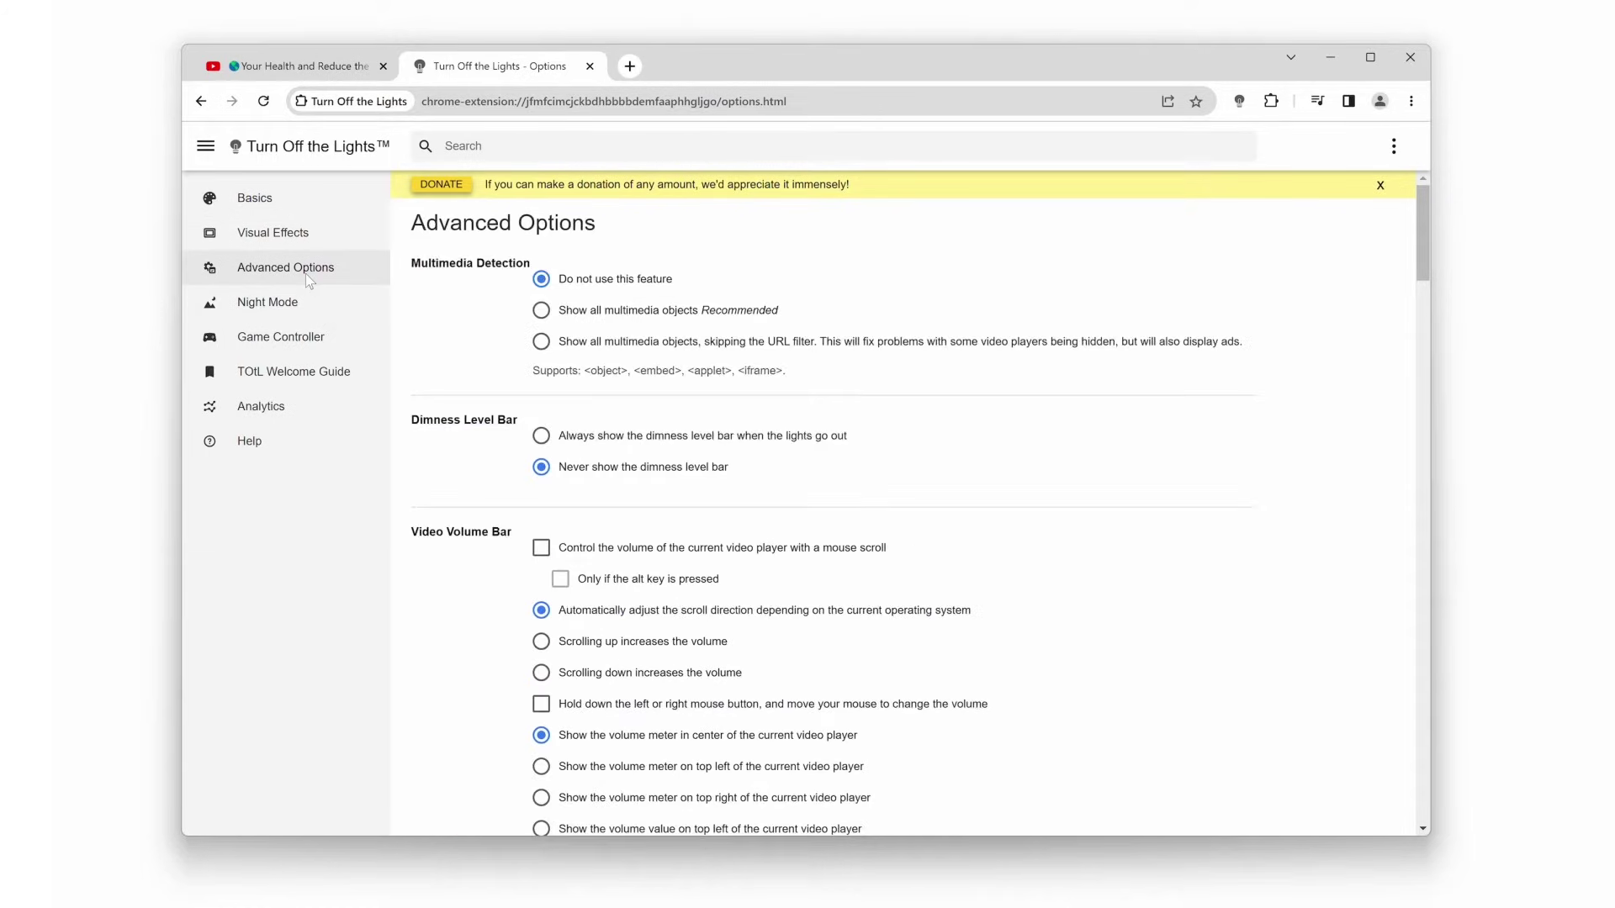
scroll(437, 559, "down", 1)
scroll(437, 559, "down", 1)
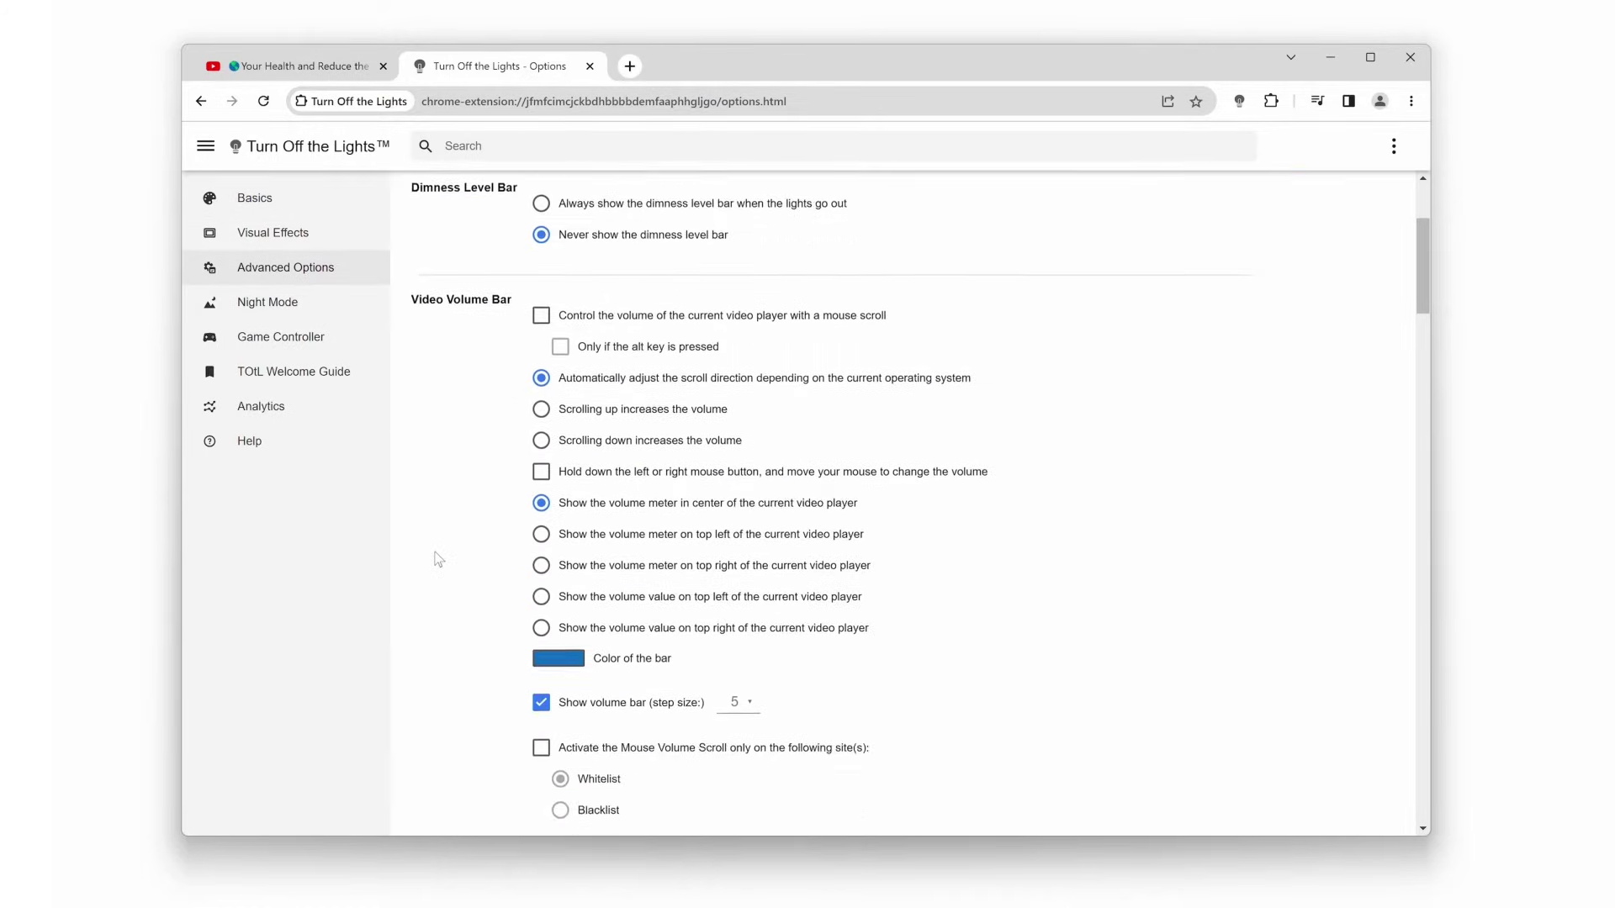
scroll(436, 560, "down", 2)
scroll(436, 559, "down", 1)
scroll(437, 558, "down", 2)
scroll(436, 560, "down", 1)
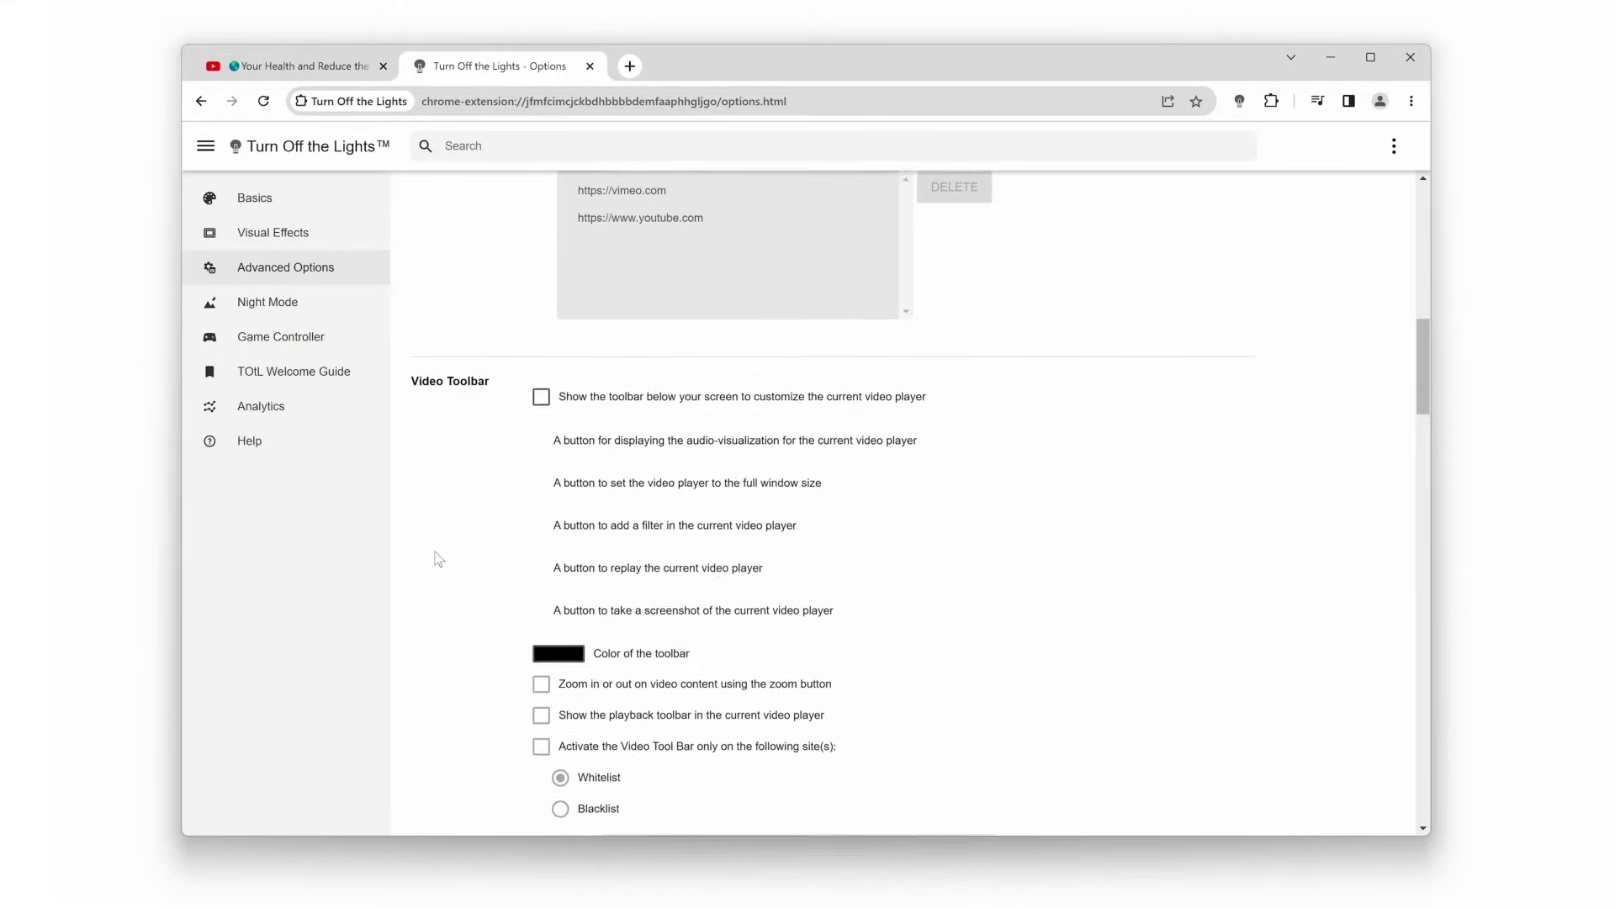
scroll(437, 559, "down", 1)
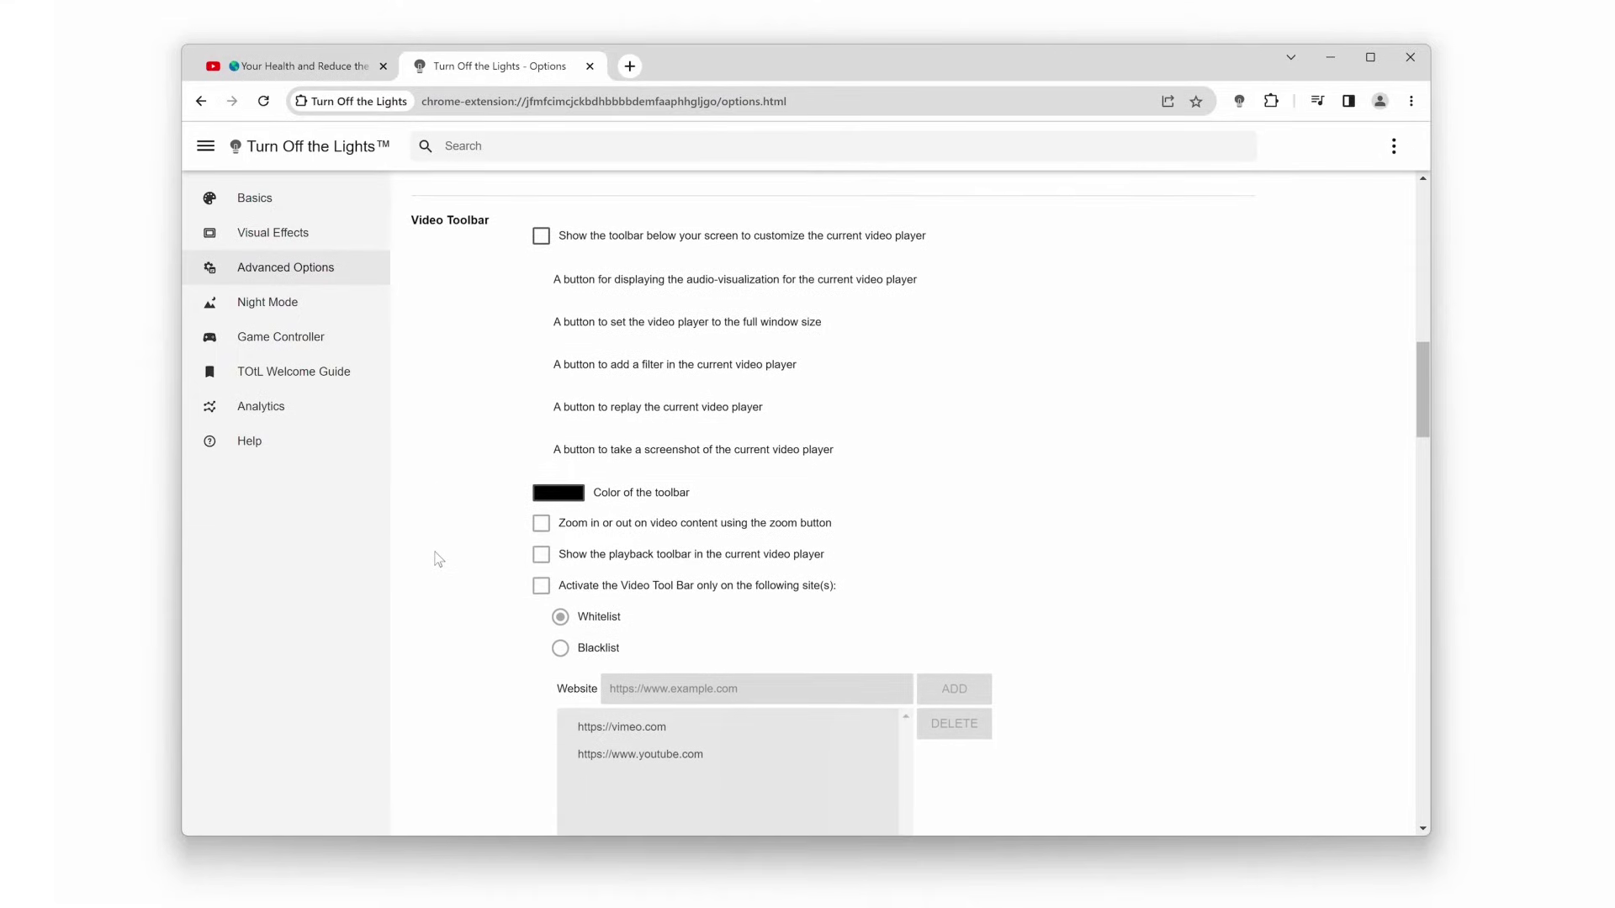
- Enable 'Show the toolbar below your screen' and 'Zoom in or out on video content'
left_click(541, 240)
left_click(538, 534)
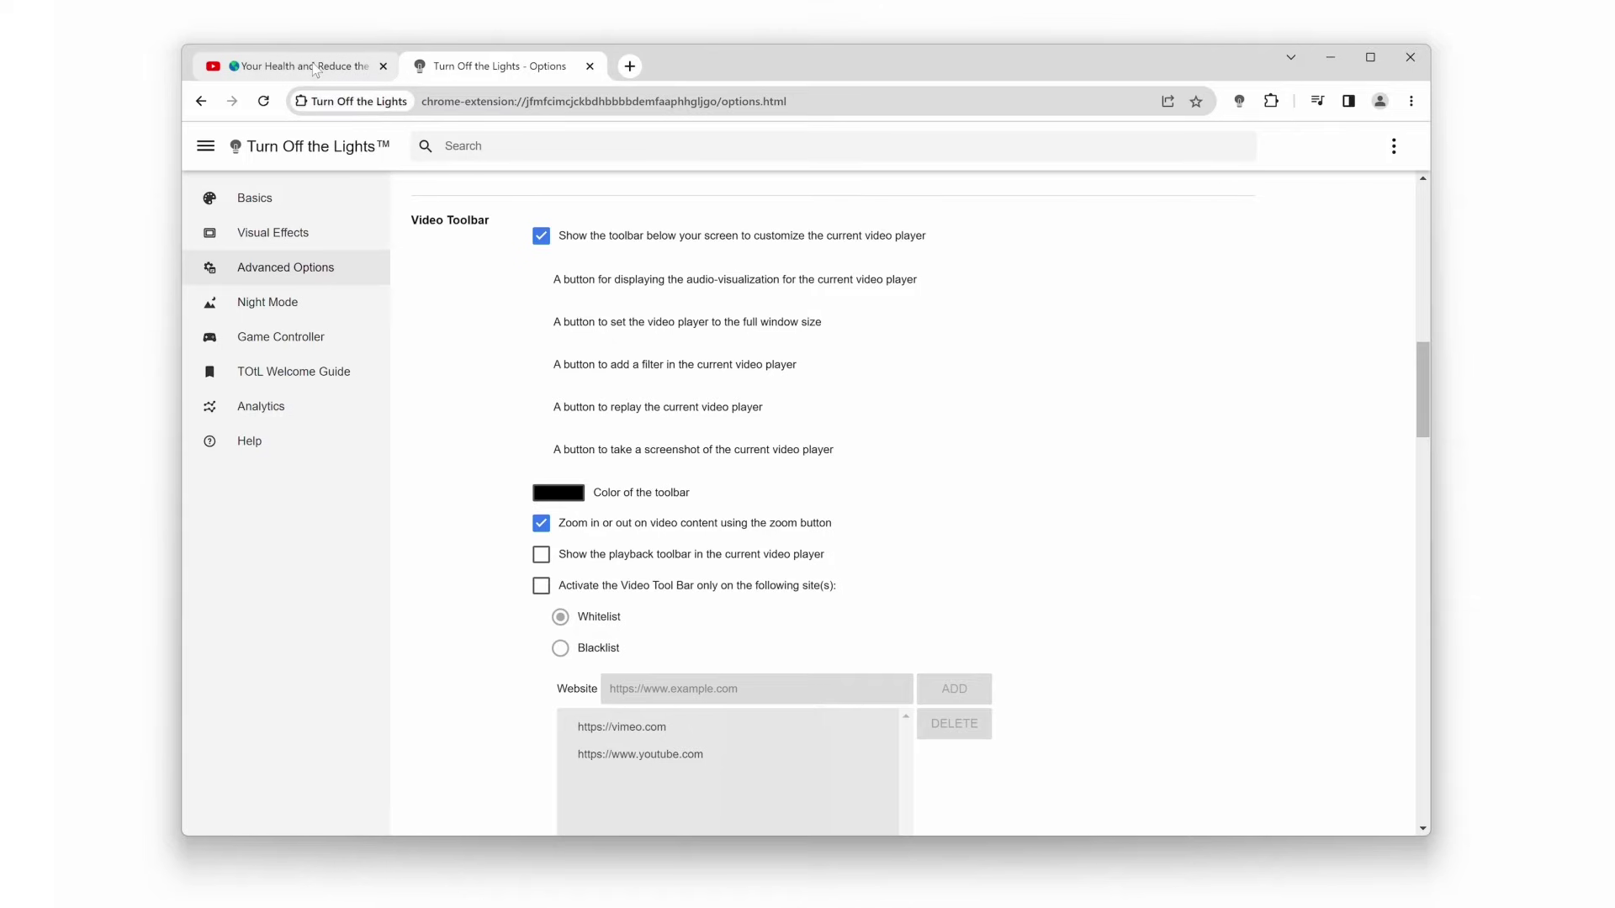
left_click(315, 71)
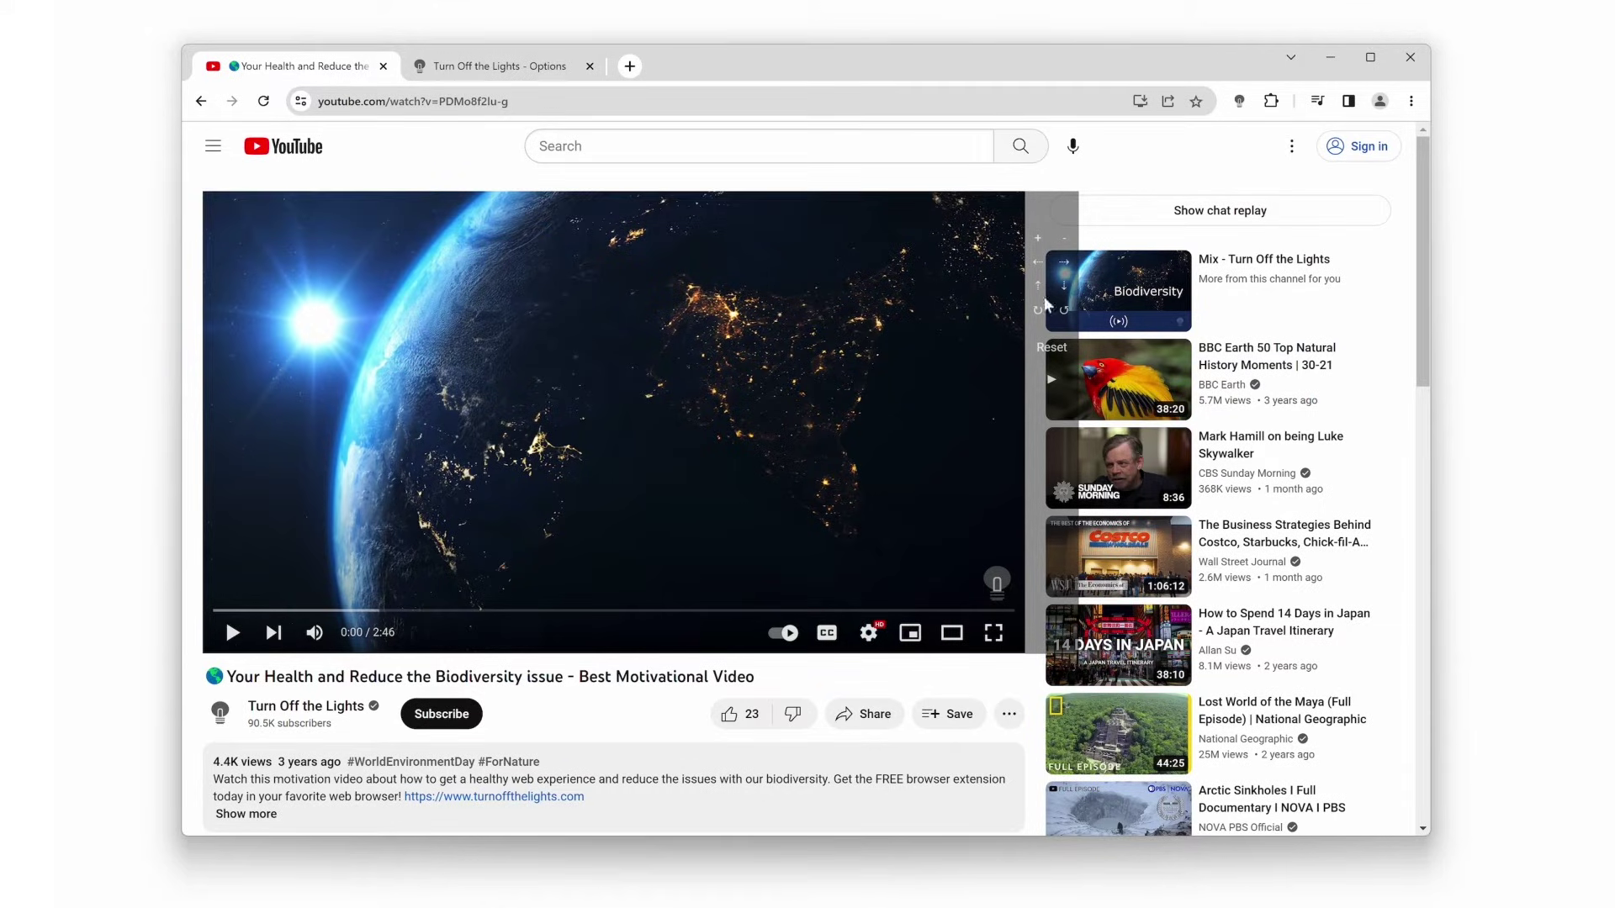
- Play the biodiversity video and enter the extension's zoom-edit mode
left_click(1051, 381)
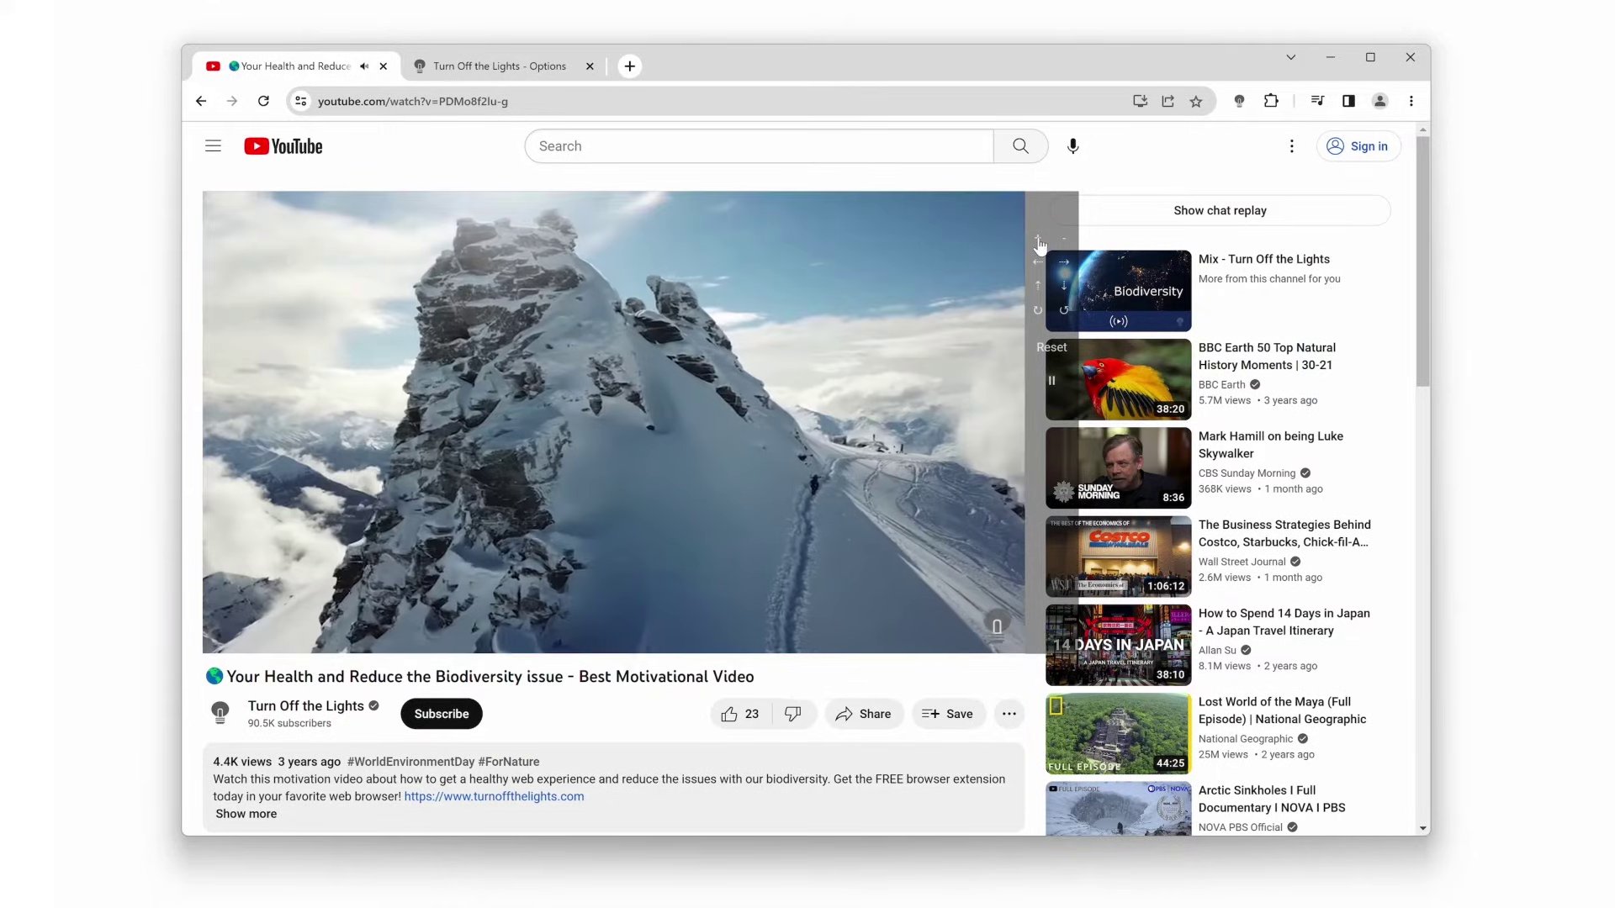
left_click(1038, 240)
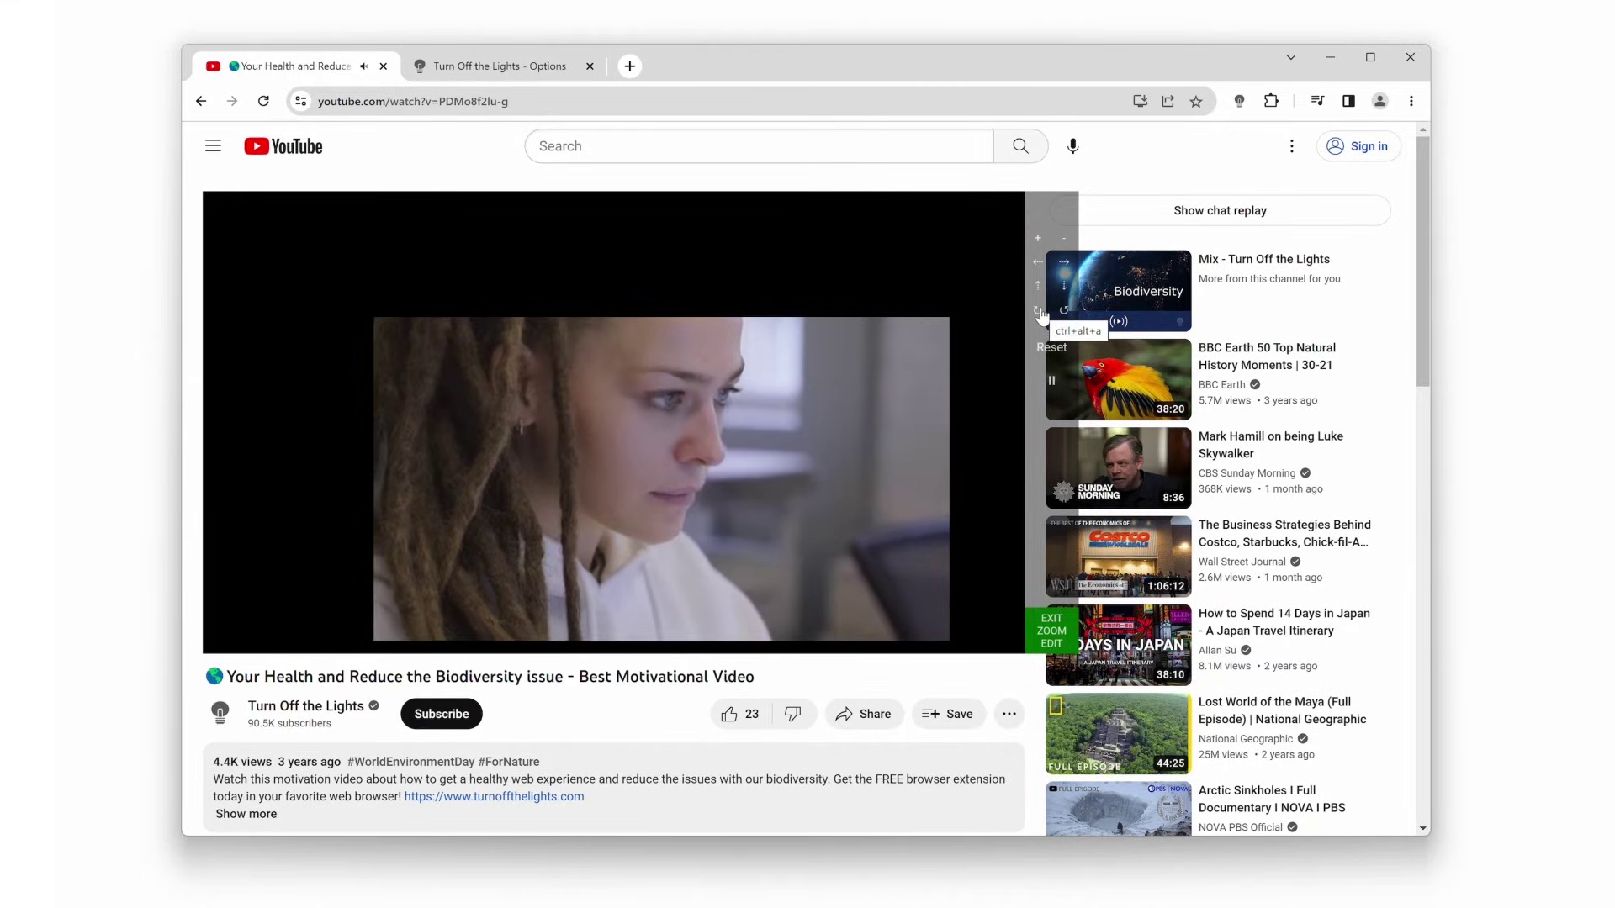
- Rotate the shrunken video to a steep counterclockwise tilt
left_click(1038, 312)
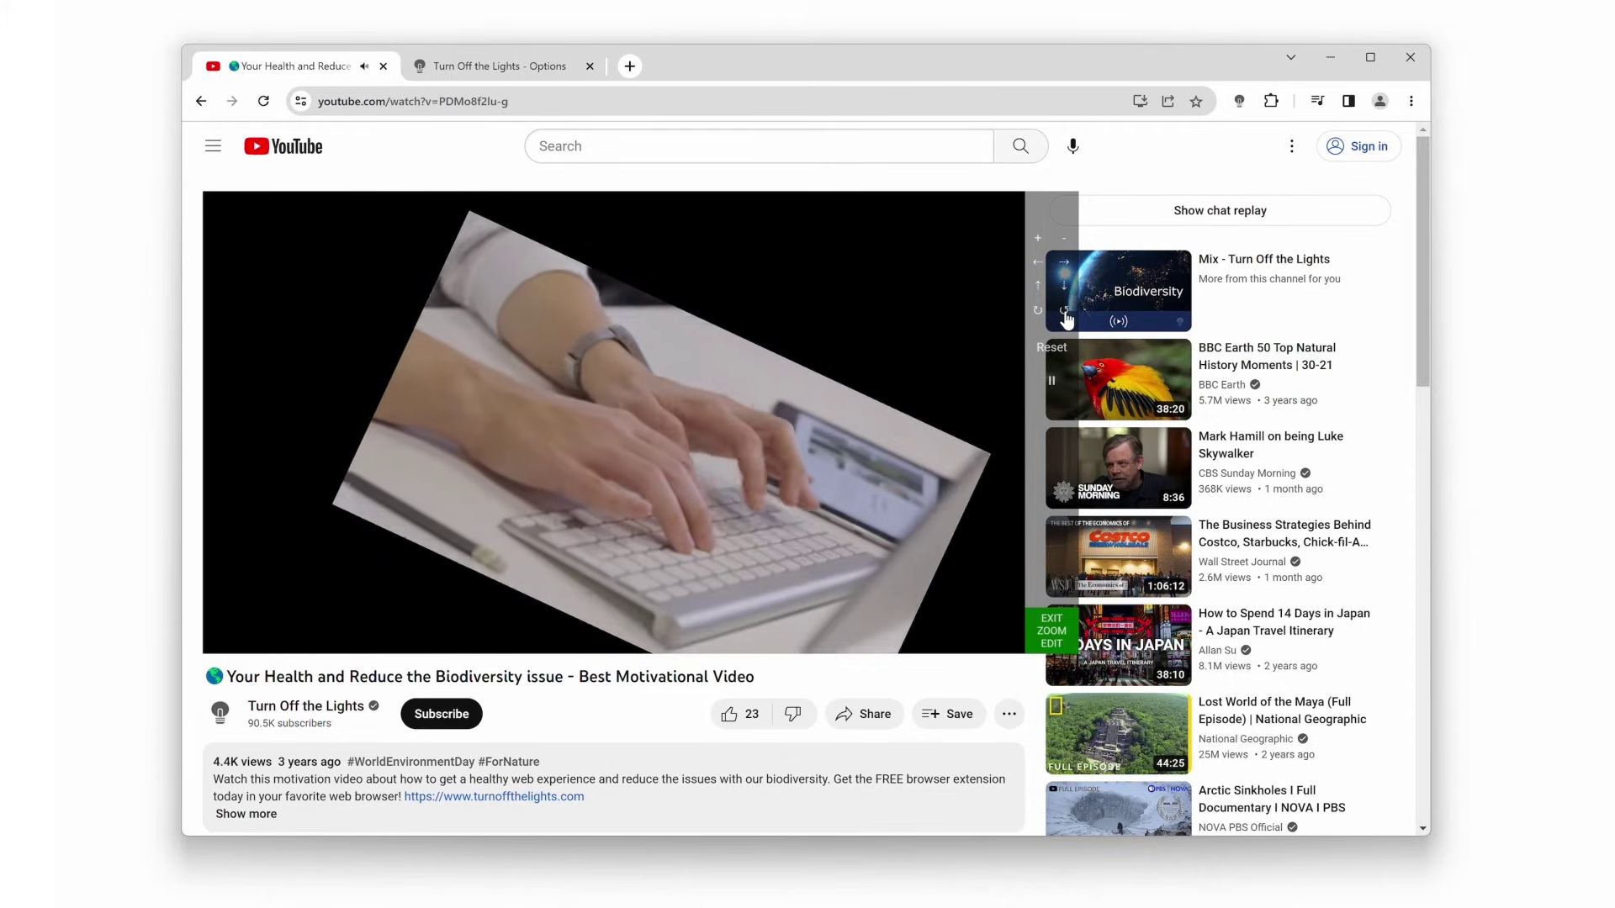
left_click(1066, 316)
left_click(1067, 316)
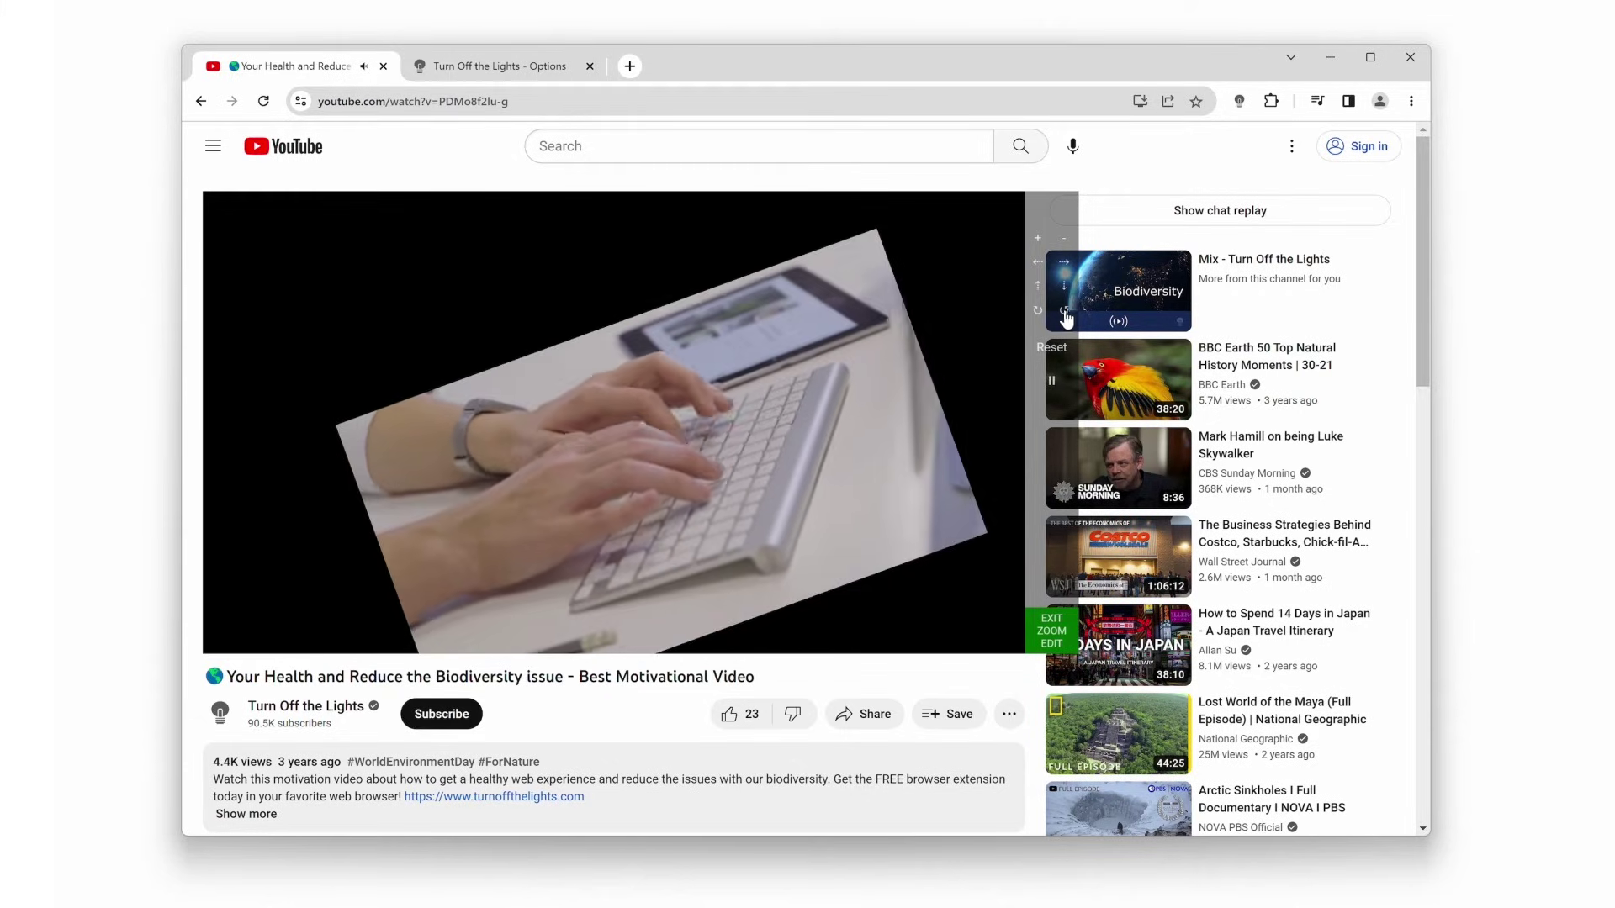
left_click(1066, 317)
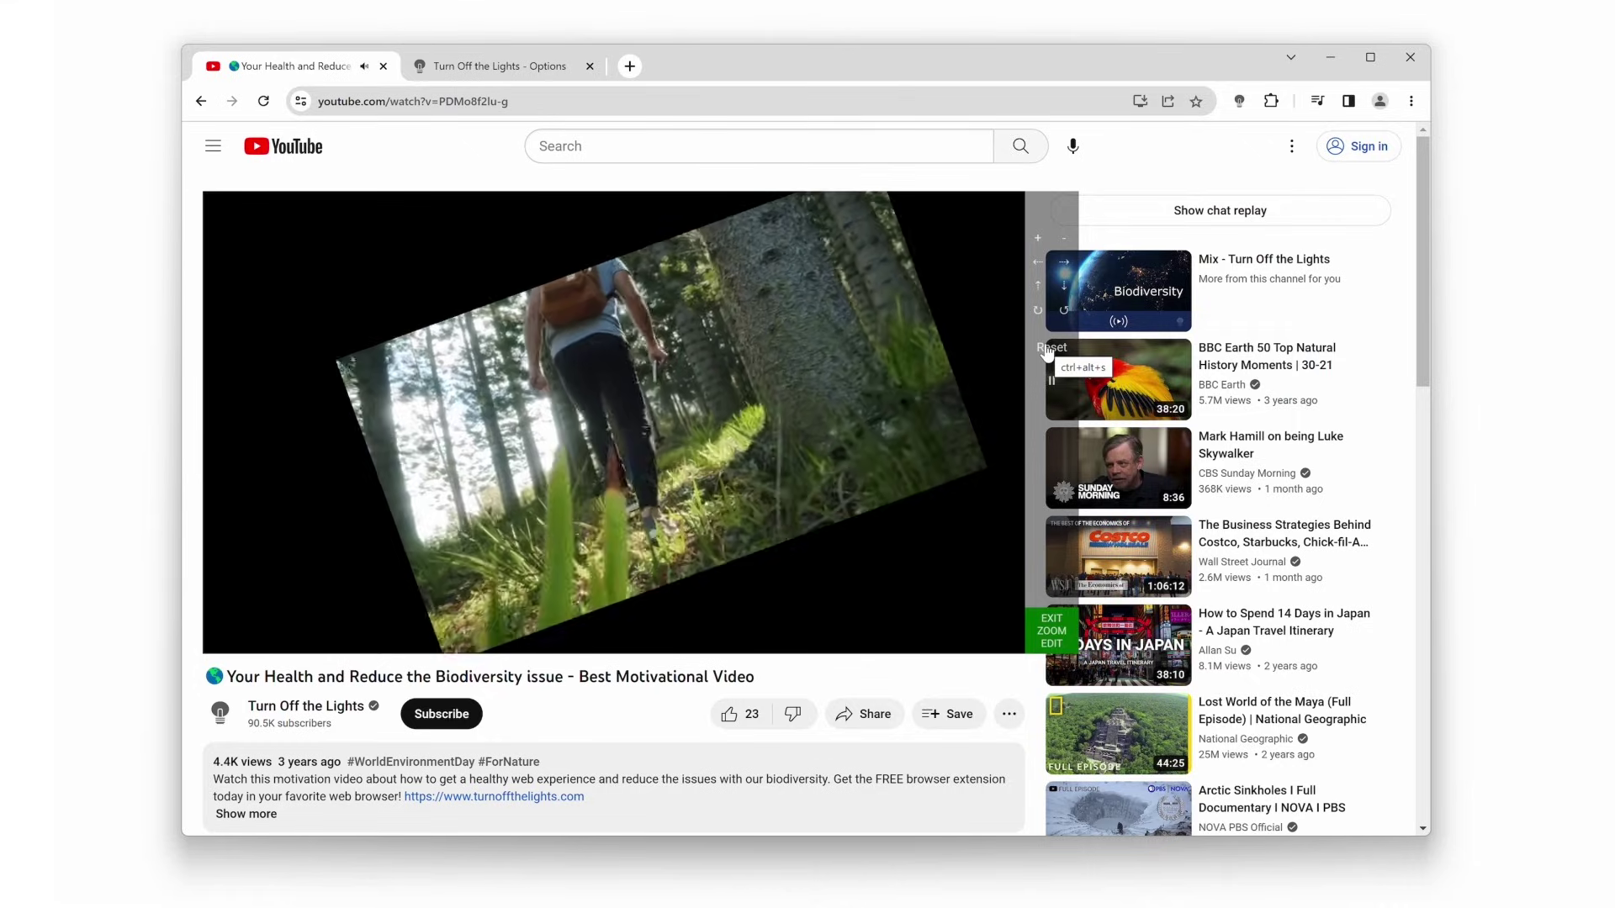
- Reset the video's zoom and rotation, then exit zoom-edit mode
left_click(1046, 353)
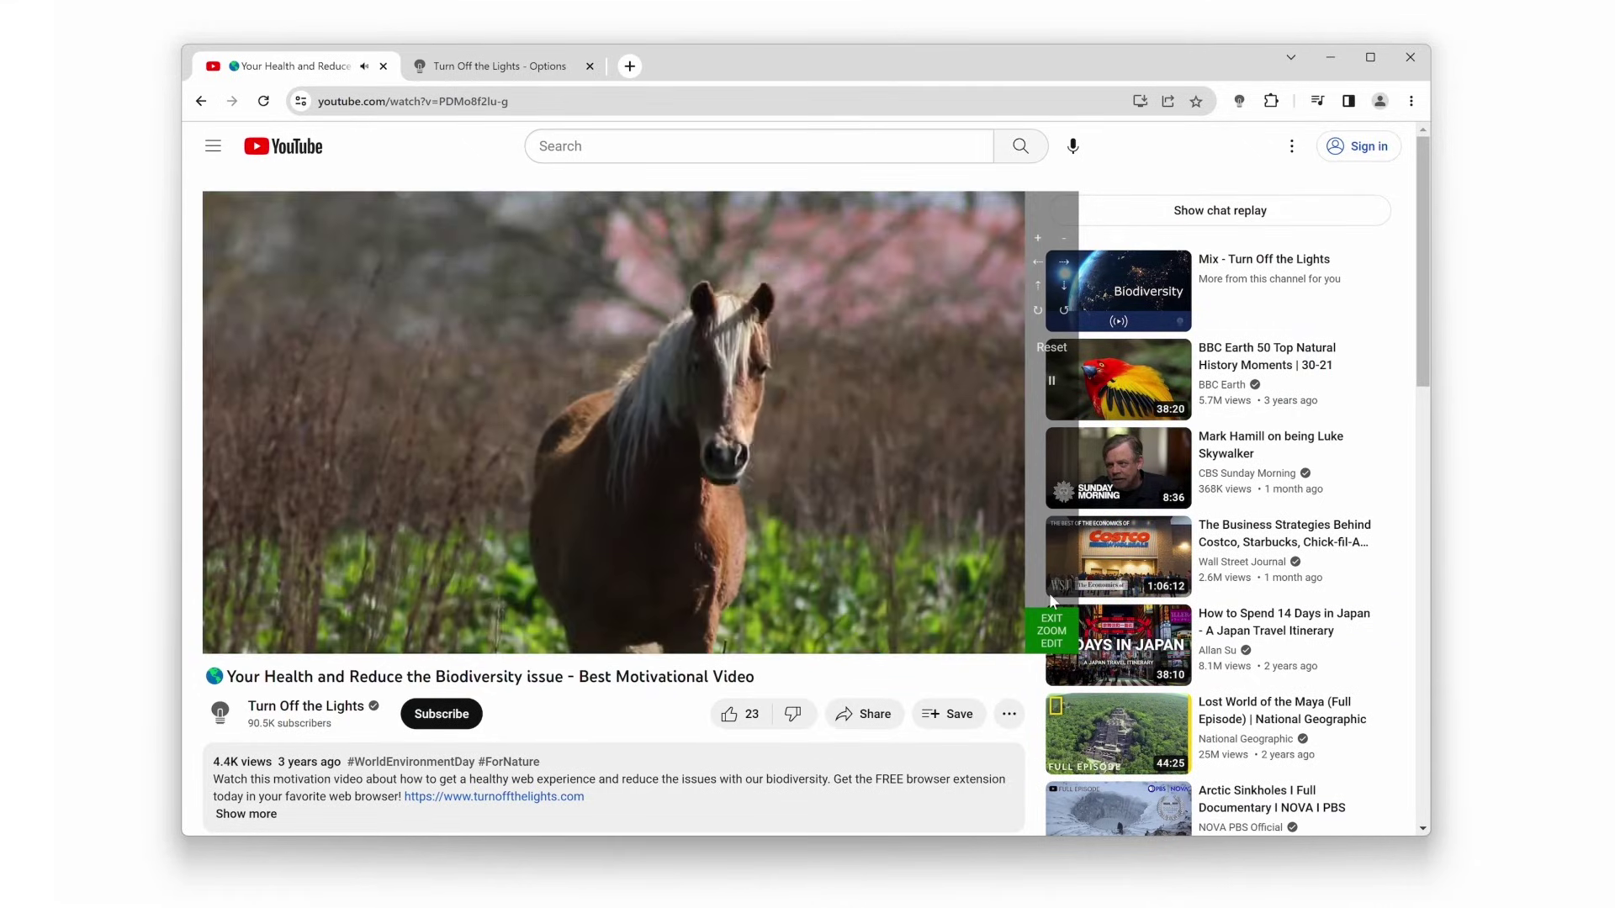
left_click(1050, 629)
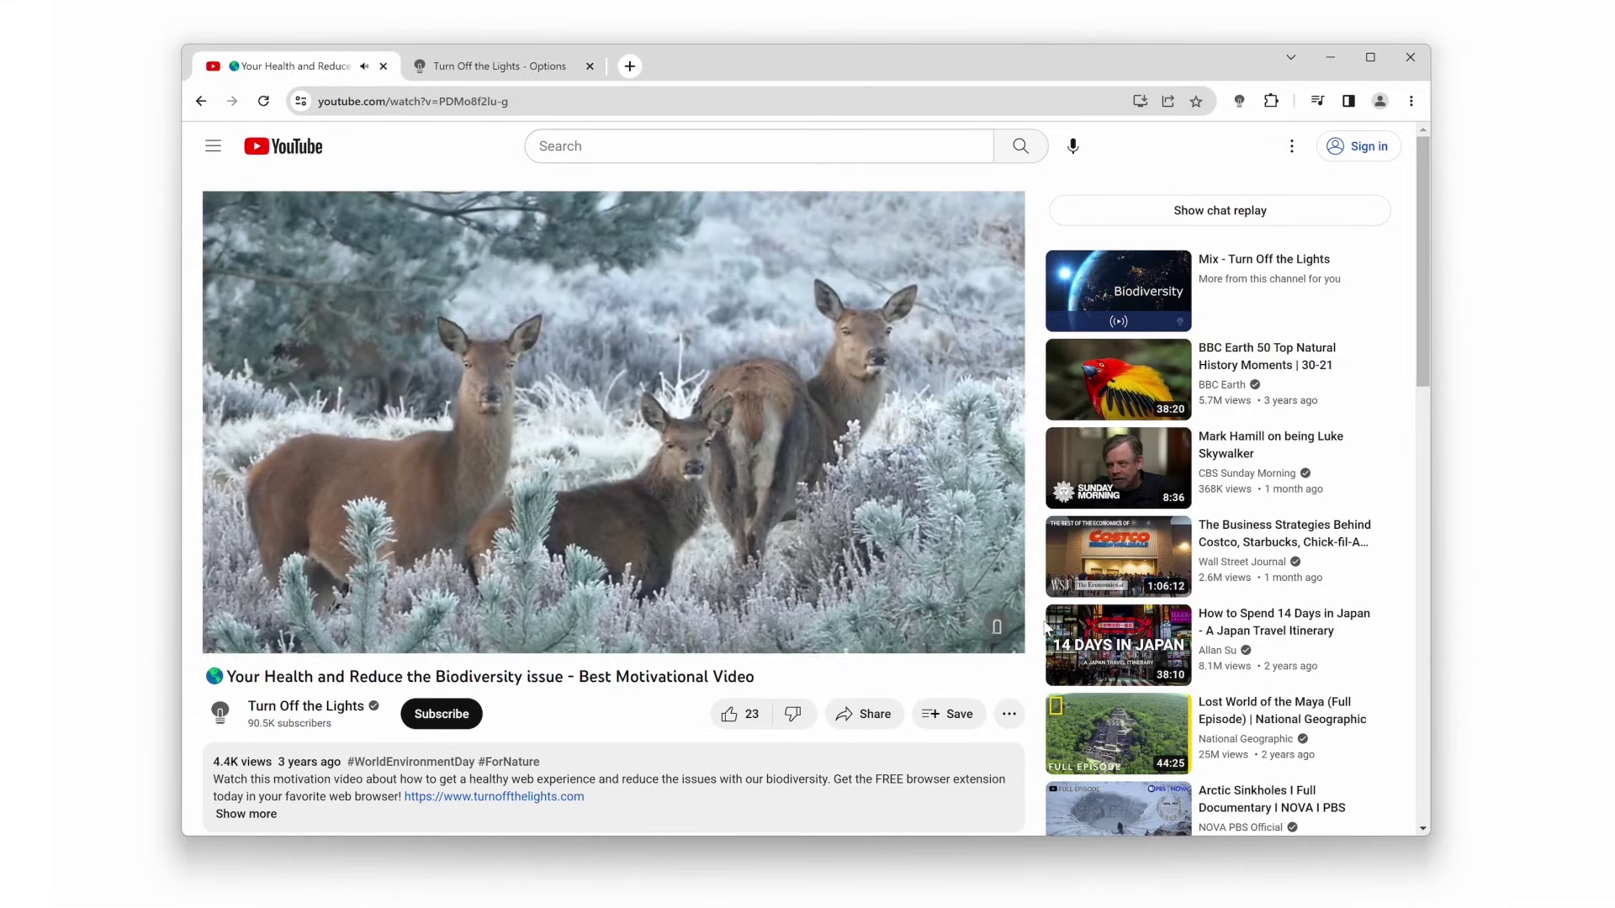